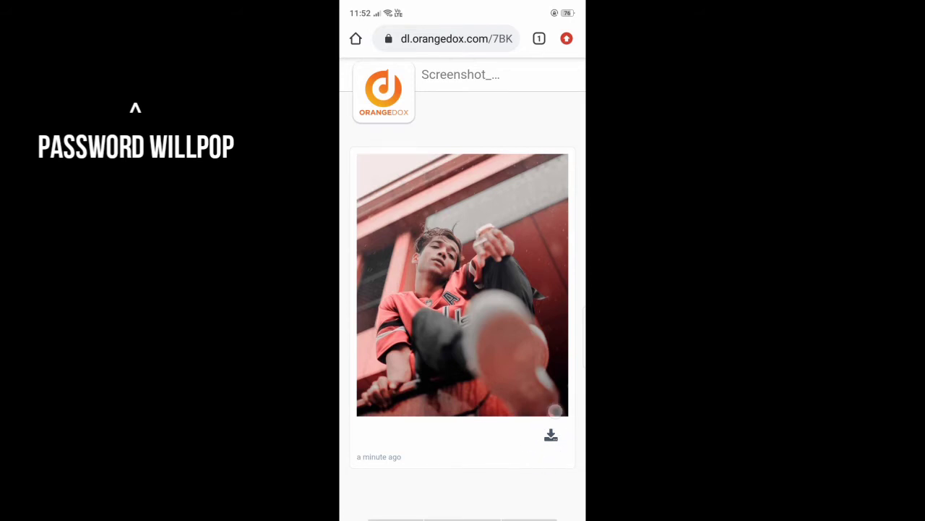
Step: Download the preset photo from OrangeDox and show it in Chrome's Downloads list
left_click(551, 434)
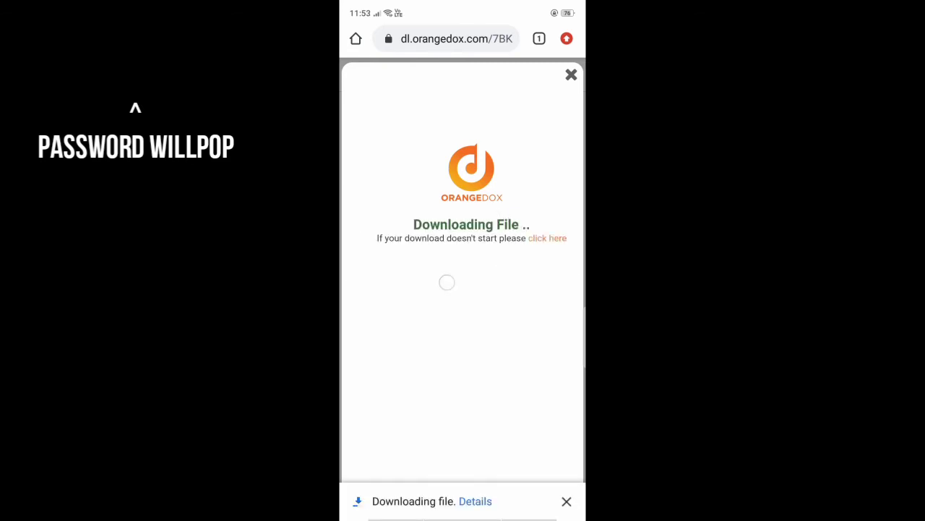
left_click(567, 38)
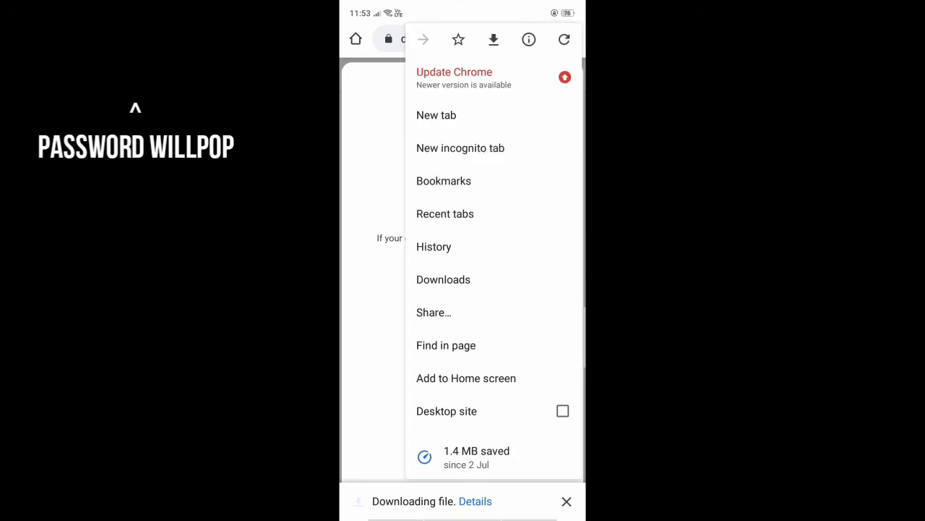
key("Escape")
left_click(475, 501)
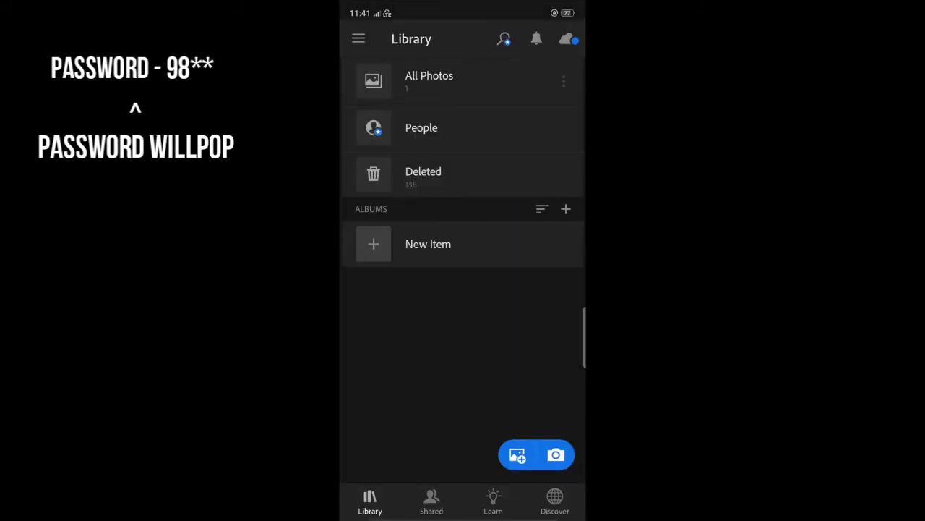
Step: Import the preset photo from Device Folders > AdobeLightroom, then view All Photos
left_click(517, 454)
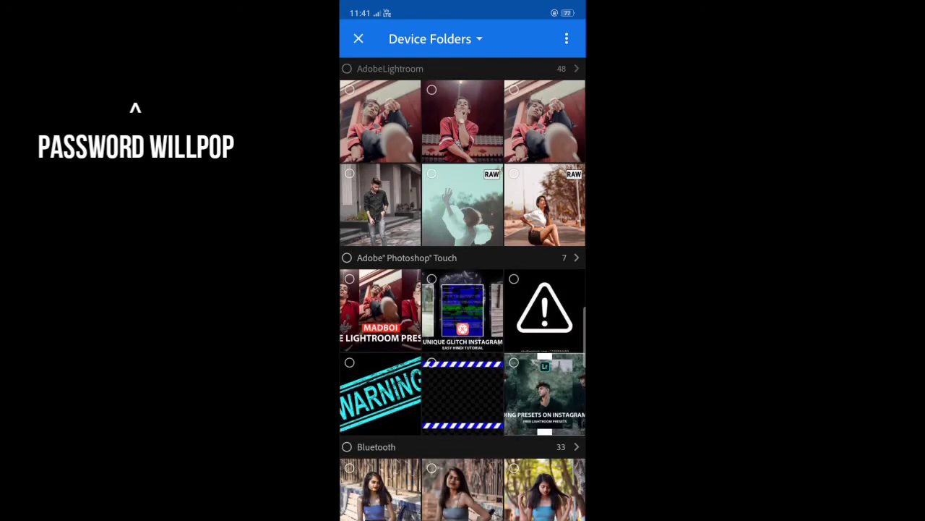
left_click(405, 66)
left_click(544, 473)
left_click(557, 499)
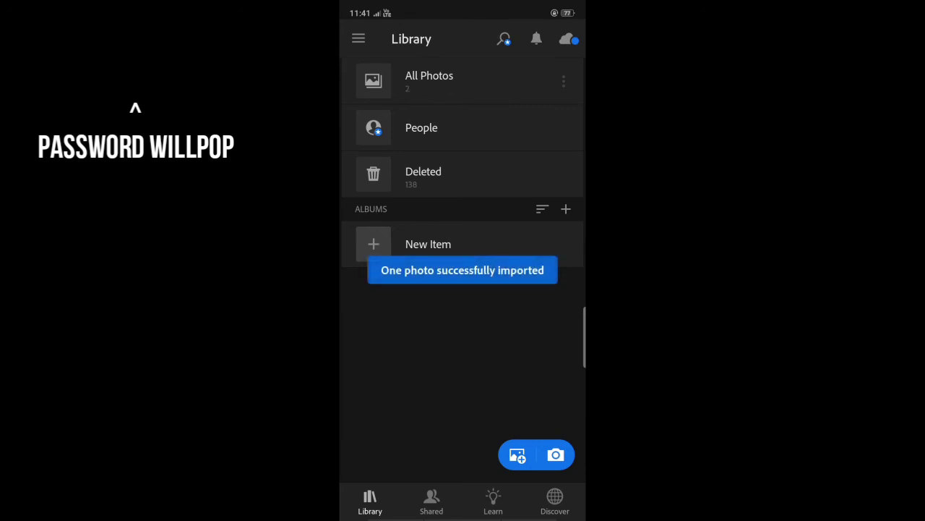
left_click(429, 81)
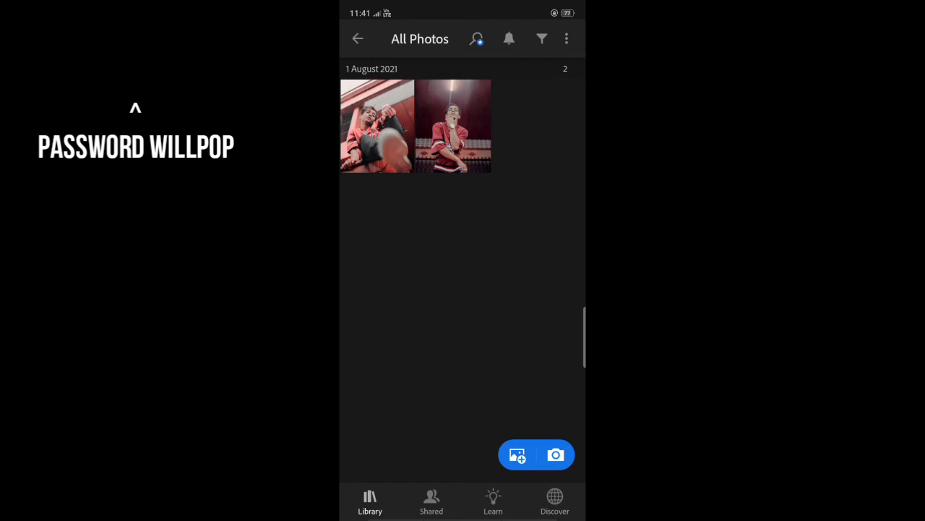
Step: Copy the edit settings from the preset photo
left_click(376, 126)
left_click(573, 21)
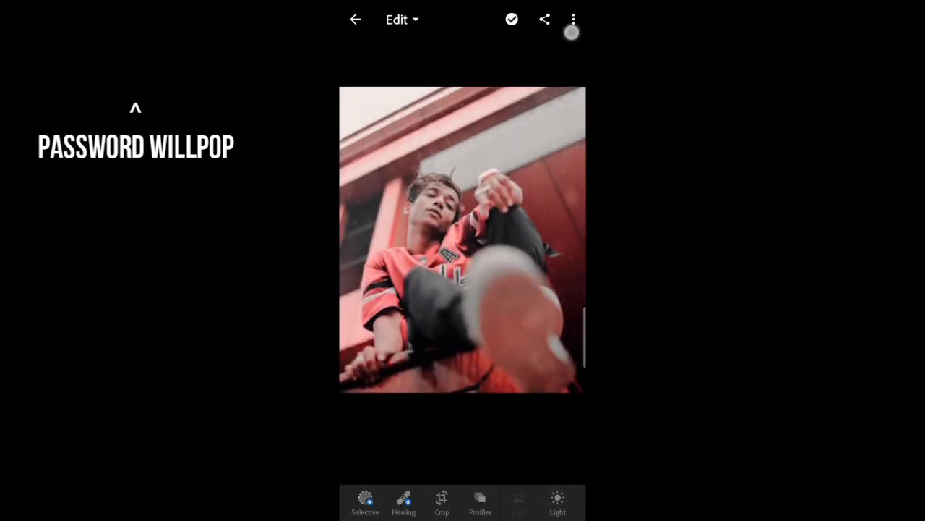
left_click(496, 225)
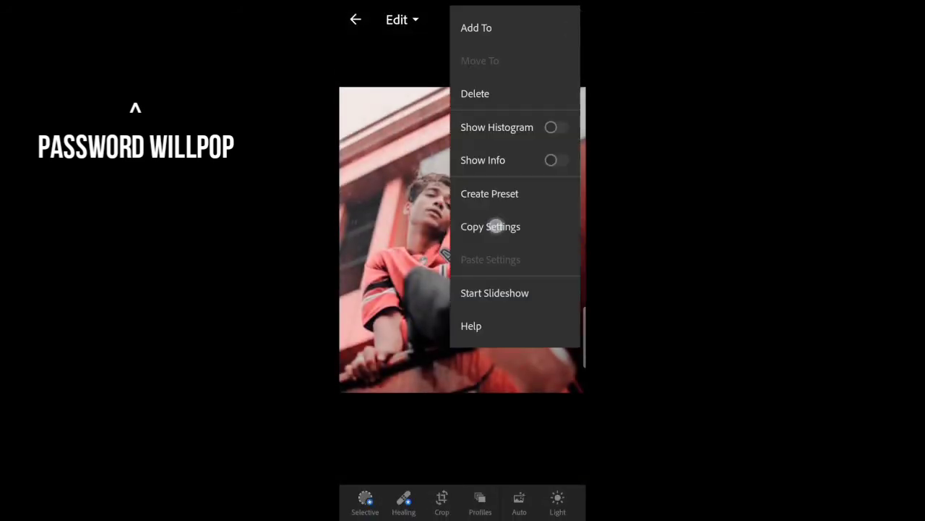
left_click(566, 19)
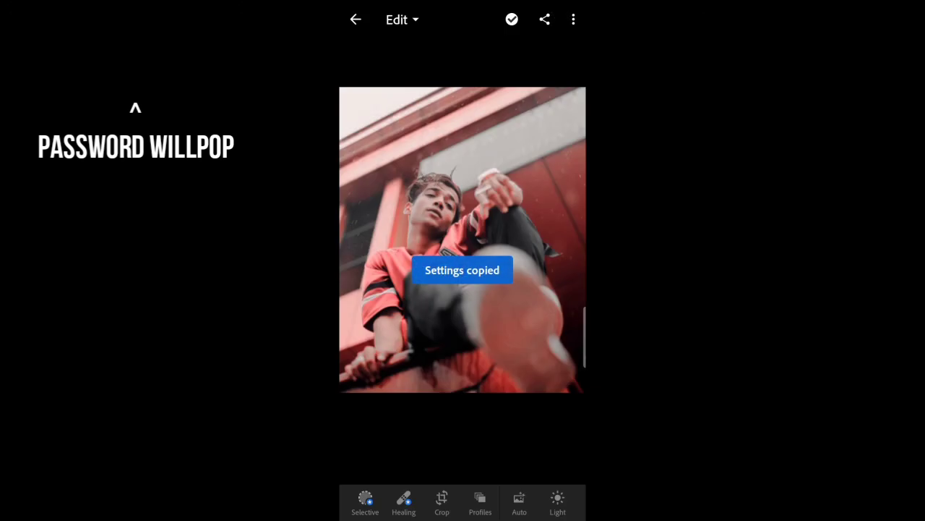
Step: Paste the copied settings onto the red-toned portrait
left_click_drag(535, 239, 391, 239)
left_click(573, 20)
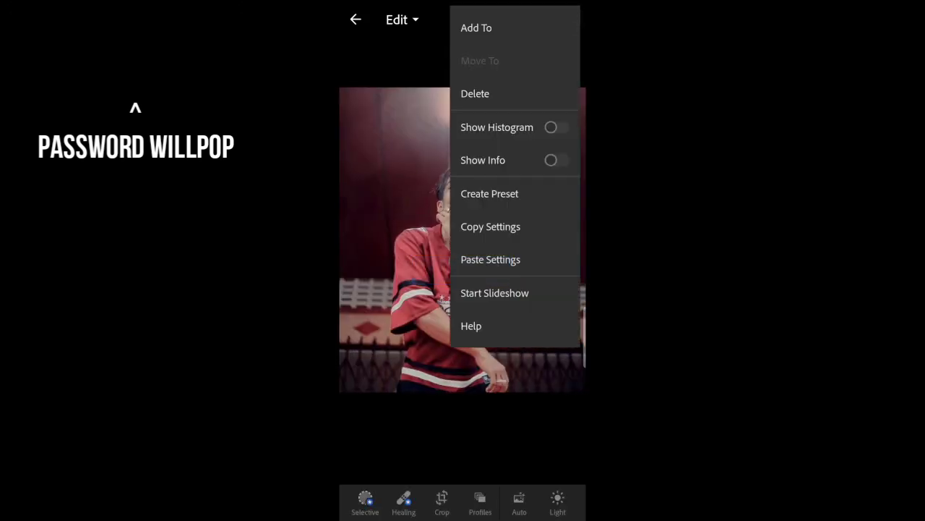
left_click(490, 259)
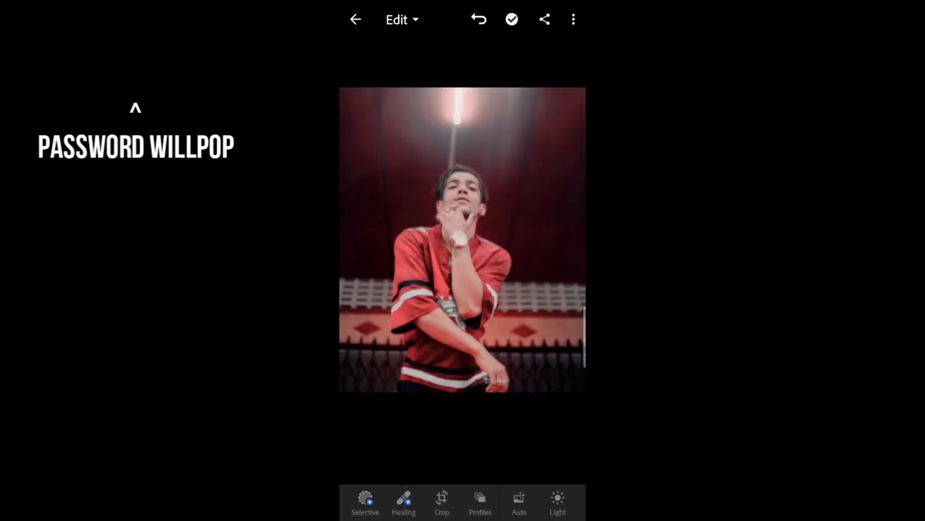
Step: Check the red portrait's new look against its original, then save it to the device
left_click(534, 347)
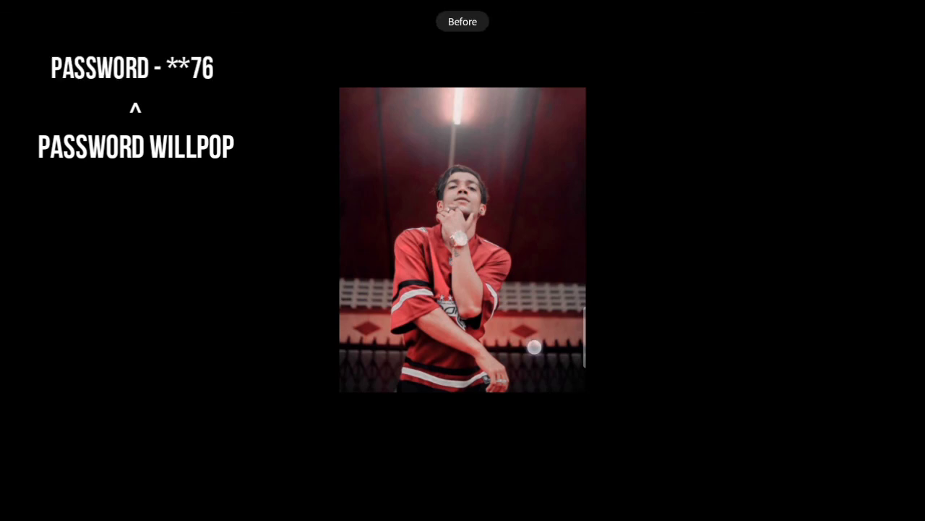
left_click(545, 20)
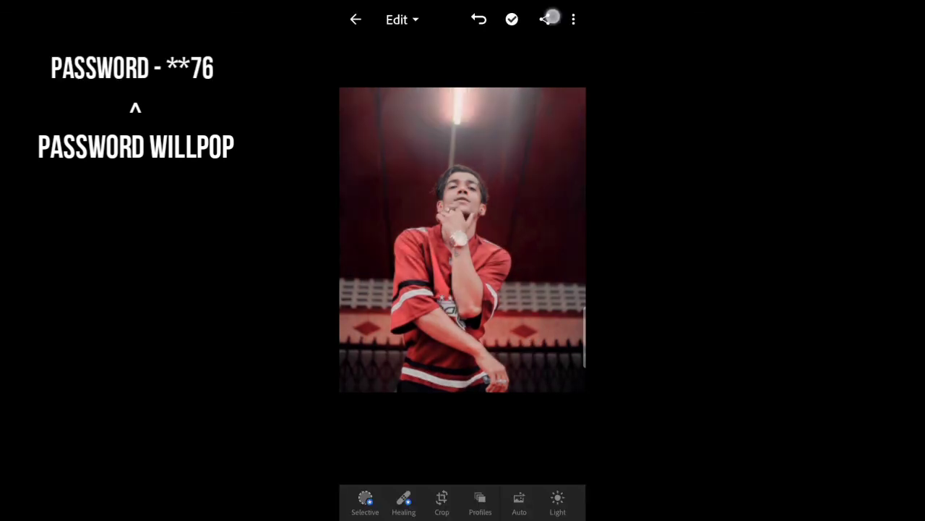
left_click(502, 376)
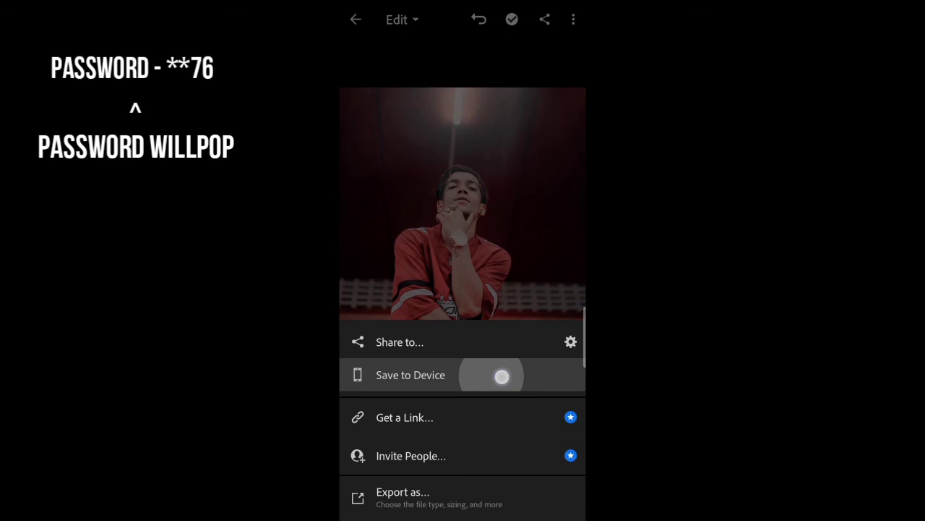
left_click(522, 301)
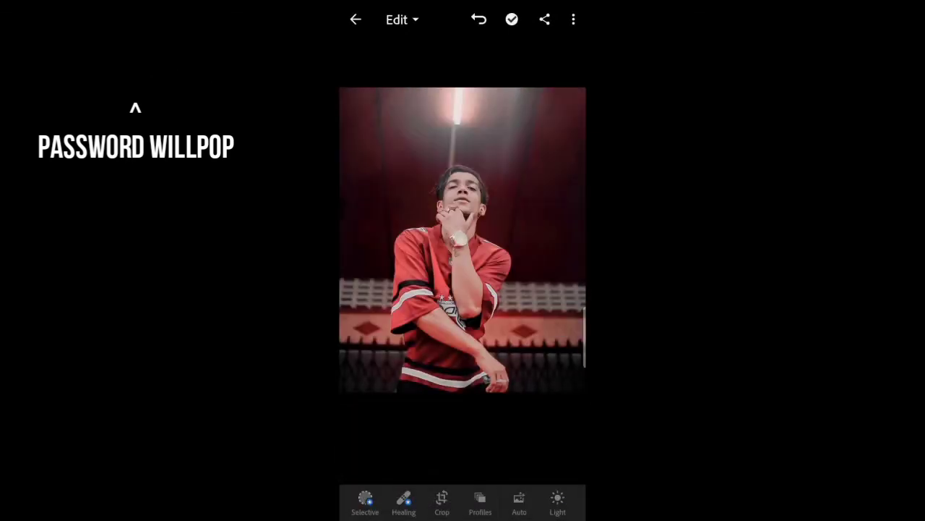